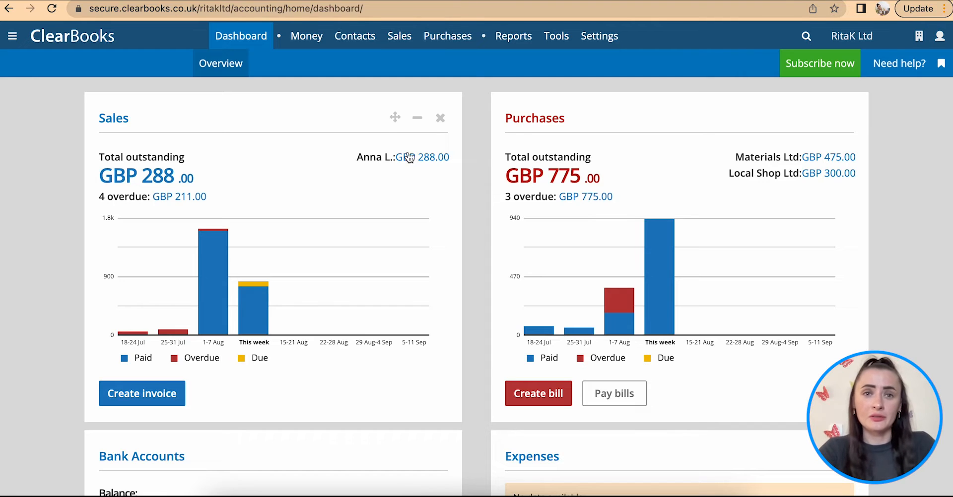
Go through the Suppliers and Customers lists and start a new customer with Add customer
{"action": "mouse_move", "coordinate": [360, 42]}
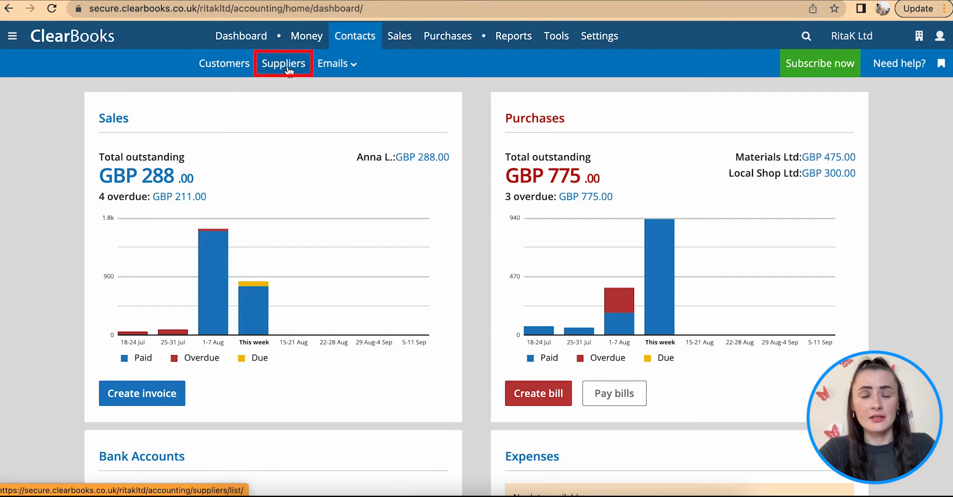
{"action": "left_click", "coordinate": [289, 72]}
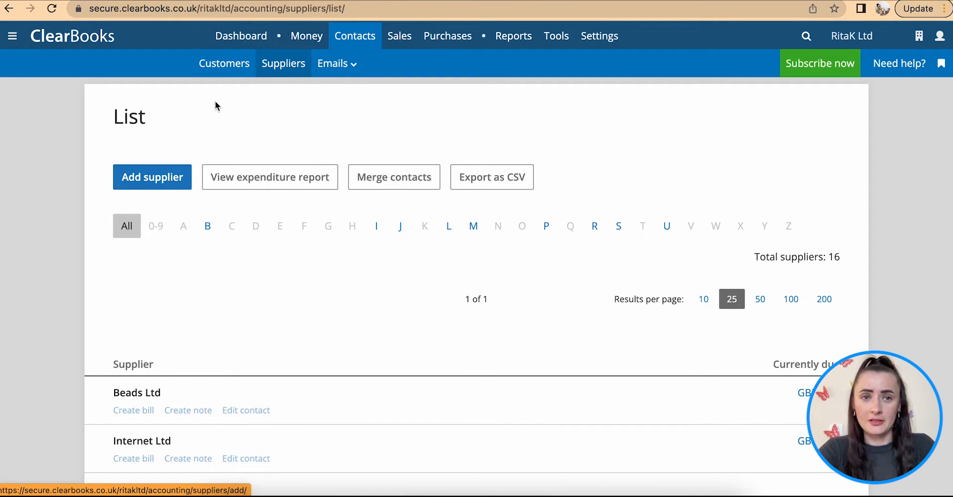
{"action": "left_click", "coordinate": [225, 70]}
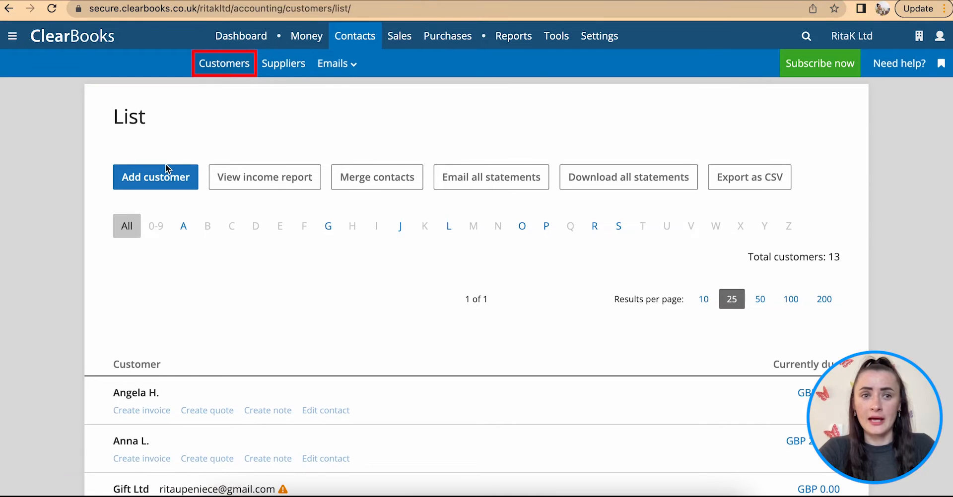
{"action": "left_click", "coordinate": [165, 179]}
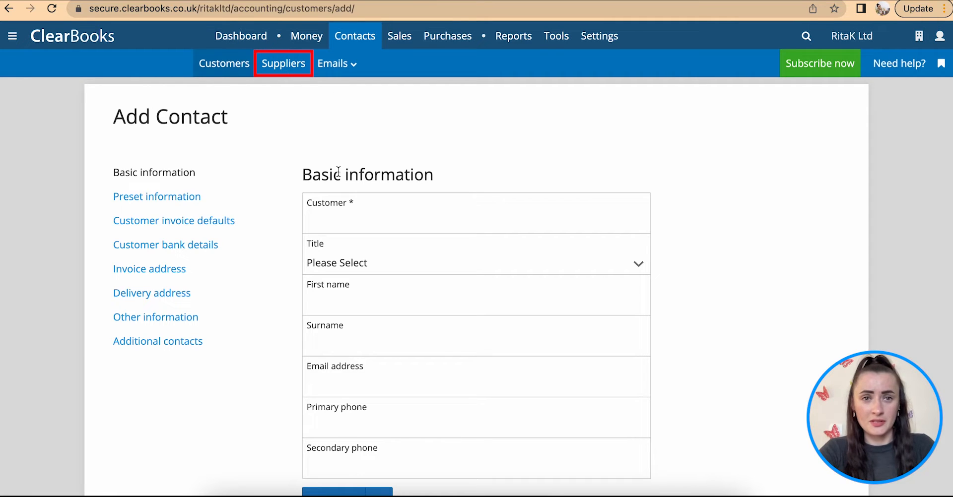
{"action": "scroll", "coordinate": [323, 172], "scroll_direction": "down", "scroll_amount": 1}
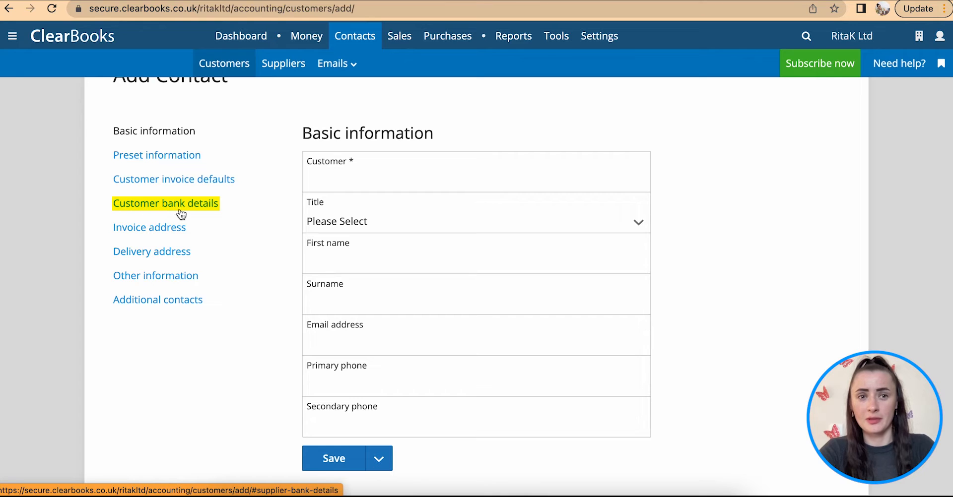
{"action": "scroll", "coordinate": [234, 233], "scroll_direction": "up", "scroll_amount": 1}
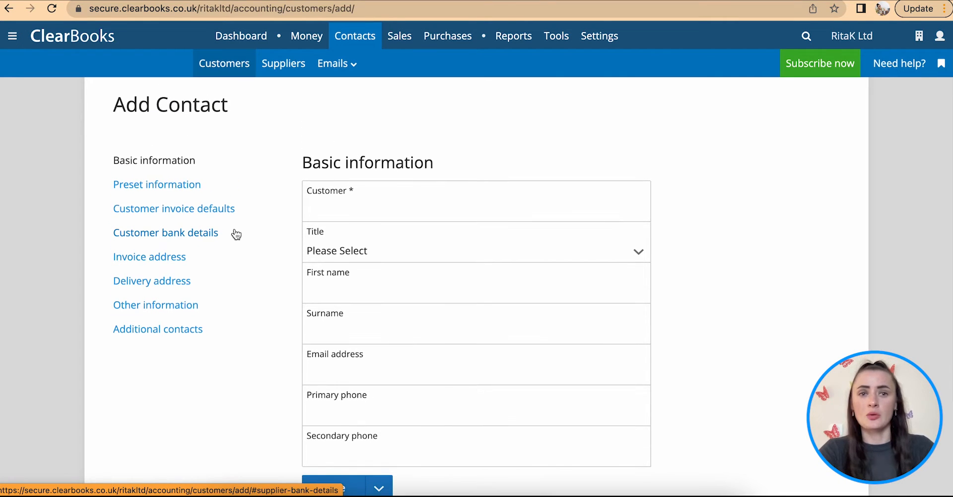
Enter Events Ltd as the customer's company name
{"action": "left_click", "coordinate": [336, 210]}
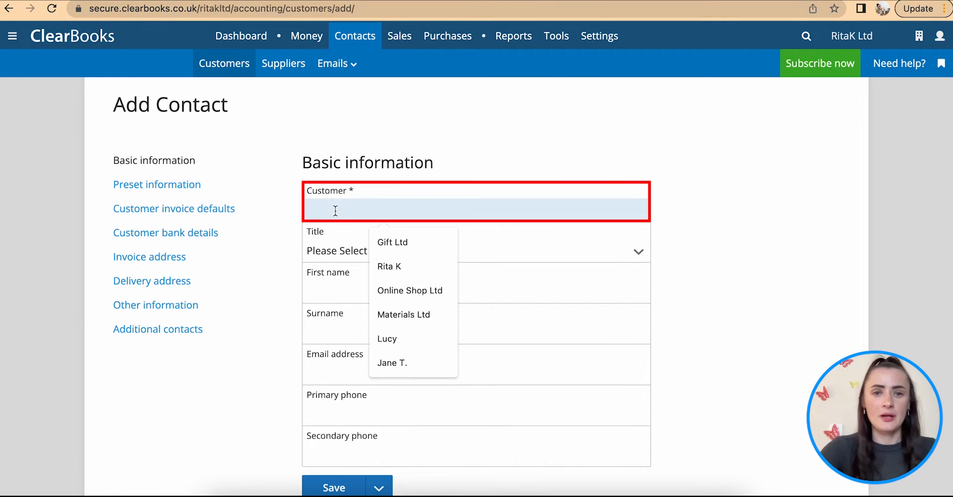
{"action": "type", "text": "Events"}
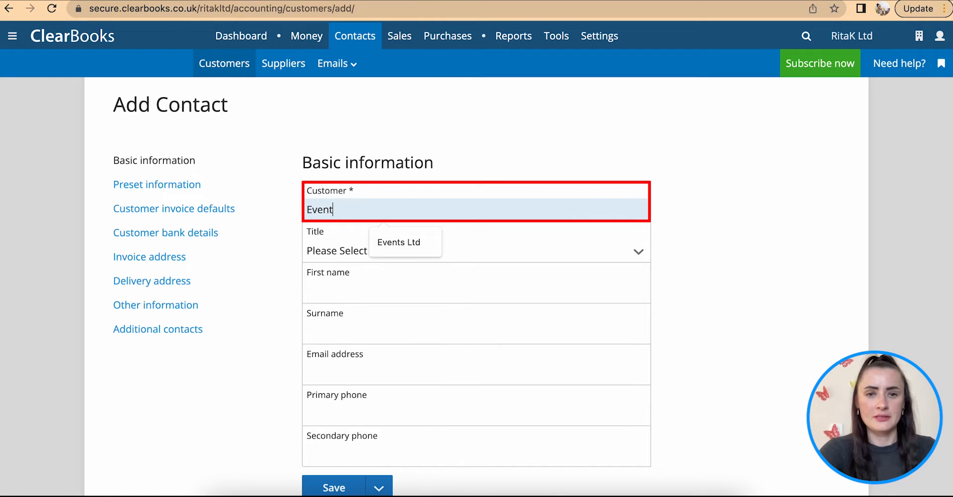
{"action": "left_click", "coordinate": [410, 232]}
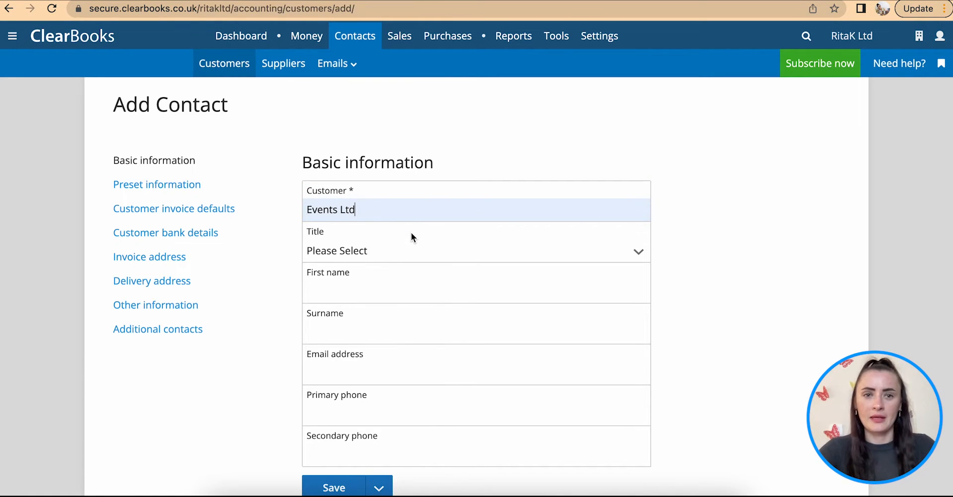
{"action": "scroll", "coordinate": [411, 232], "scroll_direction": "down", "scroll_amount": 1}
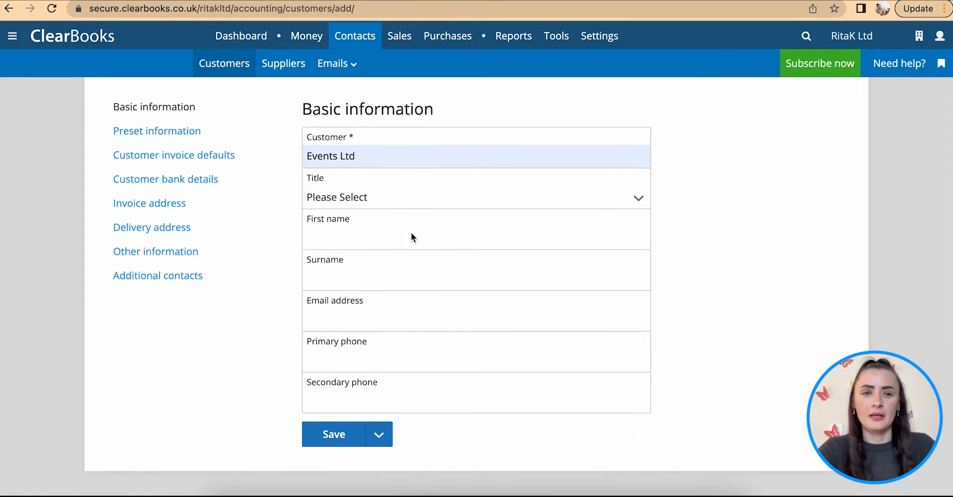
Set the title to Mr and enter the contact person's first name and surname
{"action": "left_click", "coordinate": [358, 194]}
{"action": "left_click", "coordinate": [353, 241]}
{"action": "left_click", "coordinate": [352, 242]}
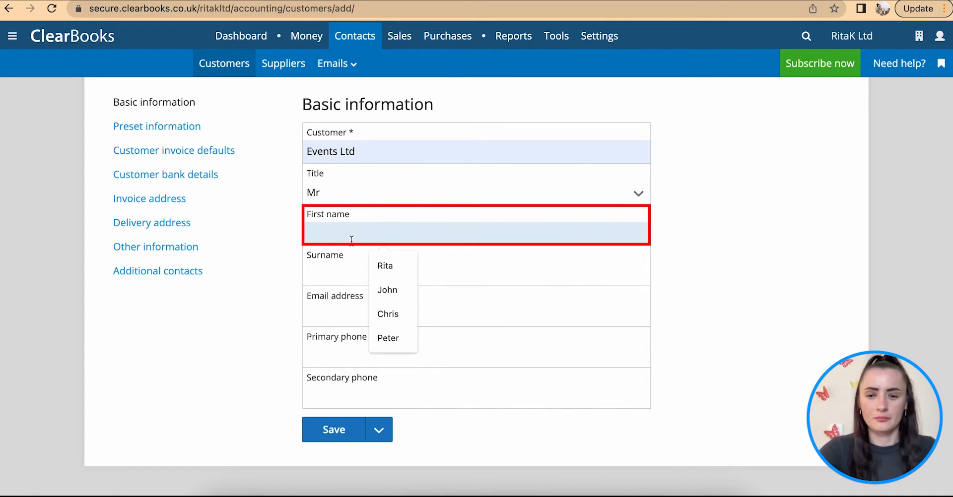
{"action": "type", "text": "Peter"}
{"action": "left_click", "coordinate": [370, 273]}
{"action": "type", "text": "Brow"}
{"action": "left_click", "coordinate": [386, 307]}
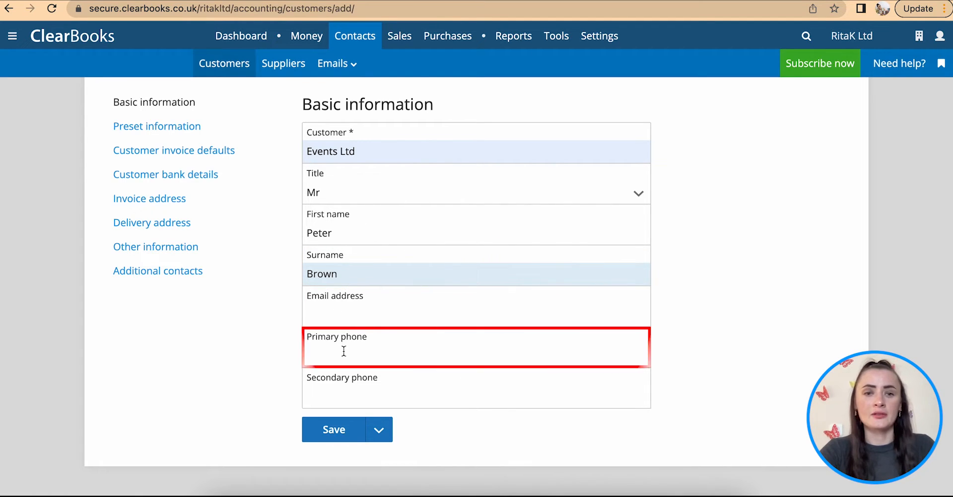
{"action": "scroll", "coordinate": [343, 349], "scroll_direction": "up", "scroll_amount": 1}
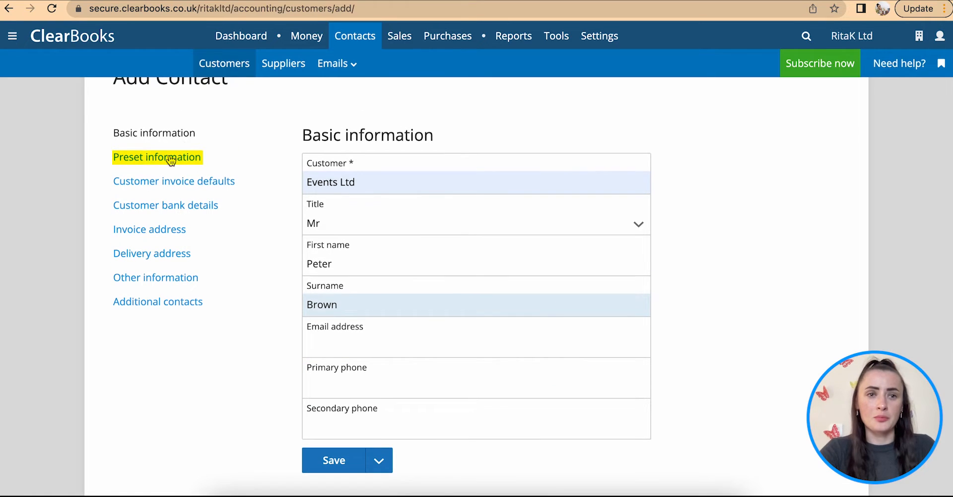
Under Preset information, set 'This contact is' to 'A Customer and supplier'
{"action": "left_click", "coordinate": [170, 157]}
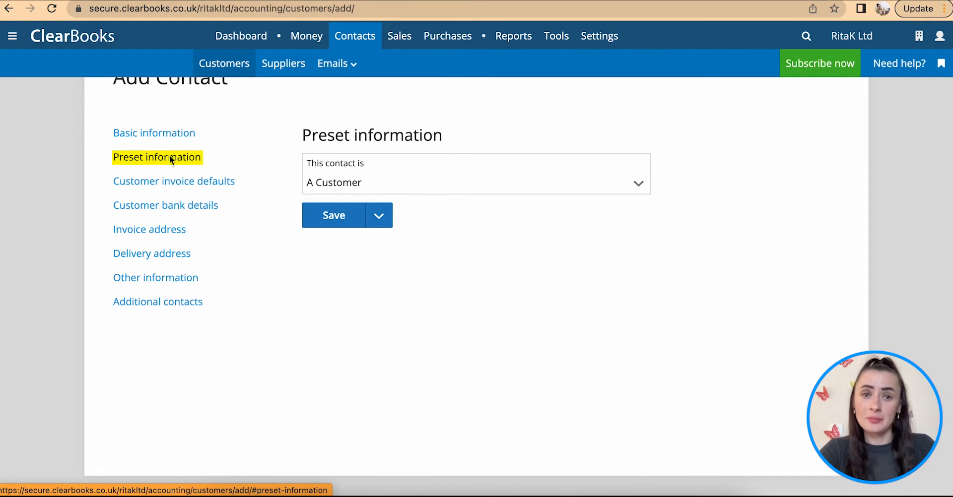
{"action": "scroll", "coordinate": [284, 162], "scroll_direction": "up", "scroll_amount": 1}
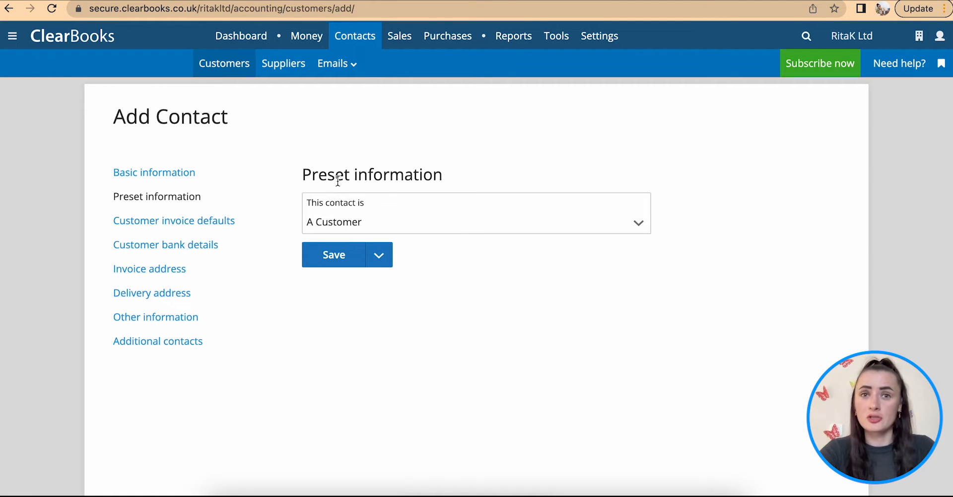
{"action": "left_click", "coordinate": [386, 226]}
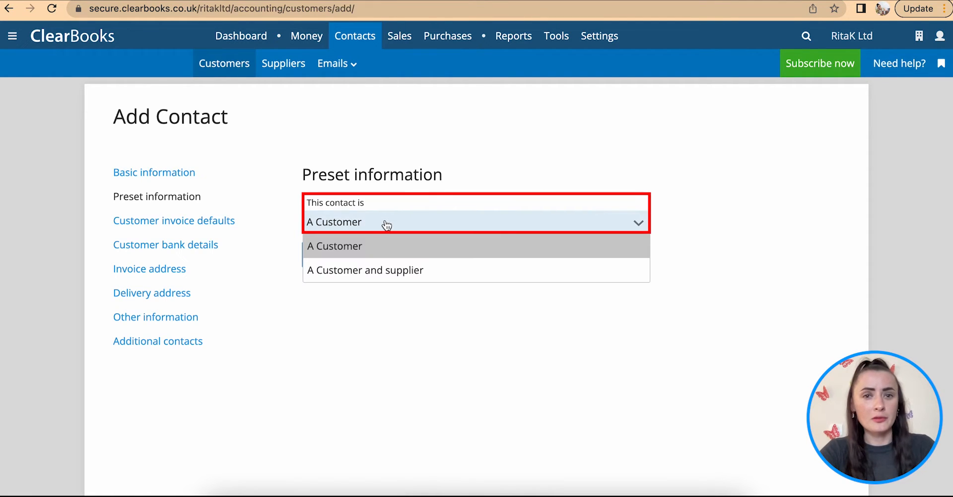
{"action": "left_click", "coordinate": [365, 271]}
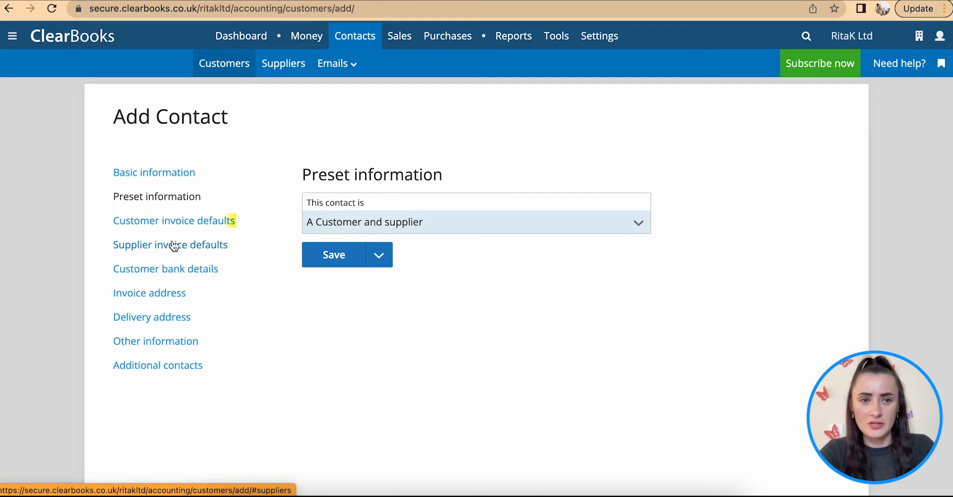
Set customer invoice defaults: Revenue account code, No VAT, and RitaK Bank - Current bank account
{"action": "left_click", "coordinate": [157, 223]}
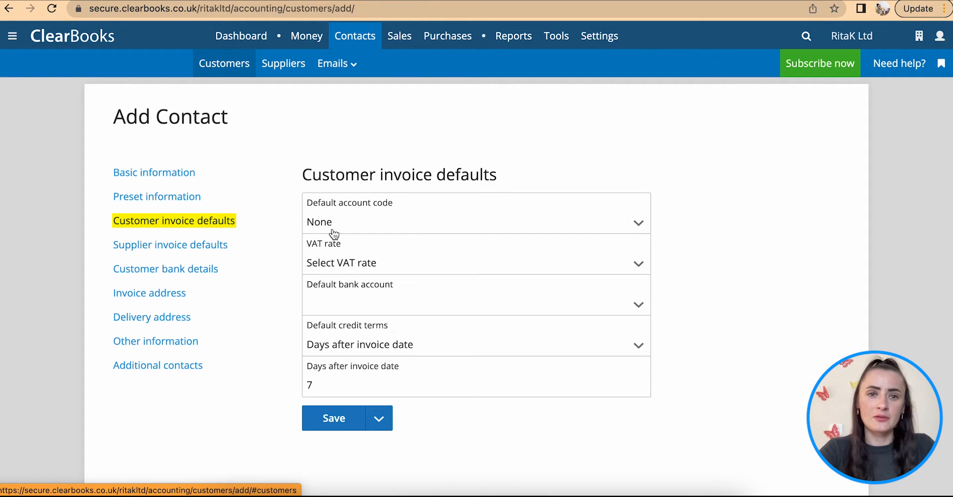
{"action": "left_click", "coordinate": [350, 224]}
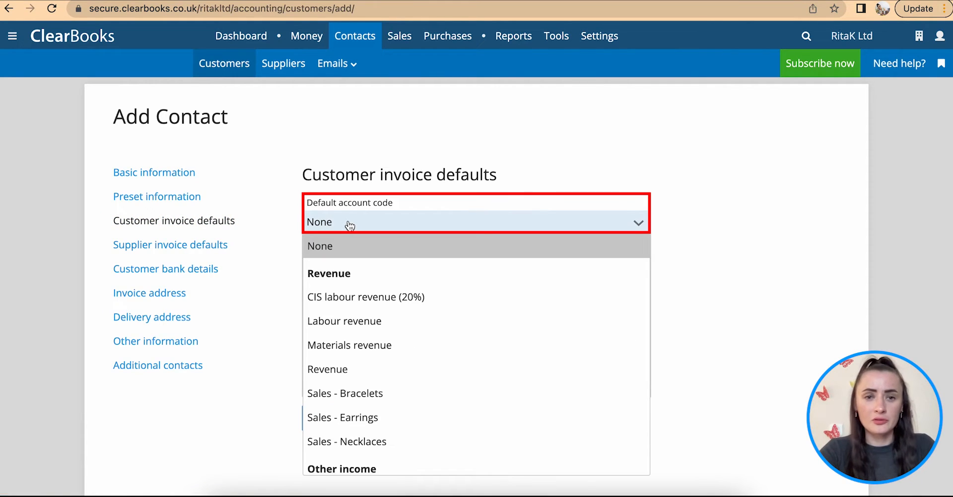
{"action": "left_click", "coordinate": [347, 369]}
{"action": "left_click", "coordinate": [372, 272]}
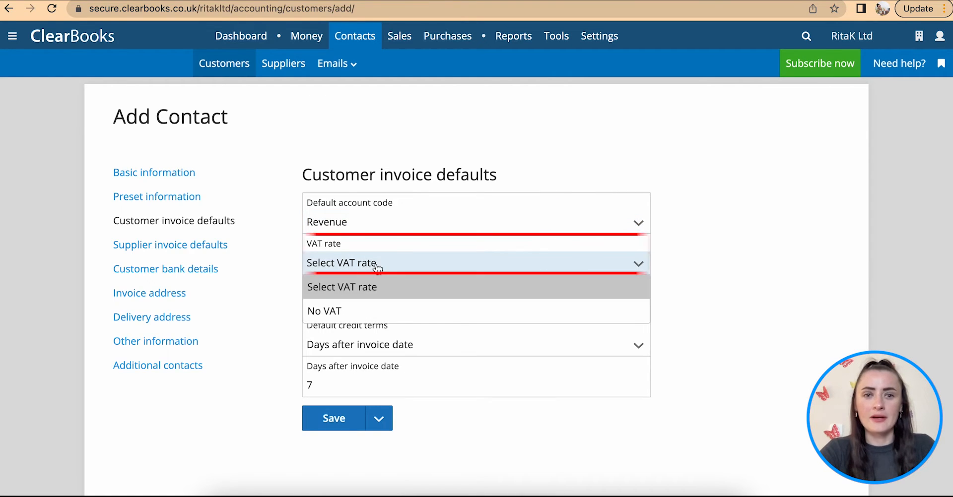
{"action": "left_click", "coordinate": [348, 312]}
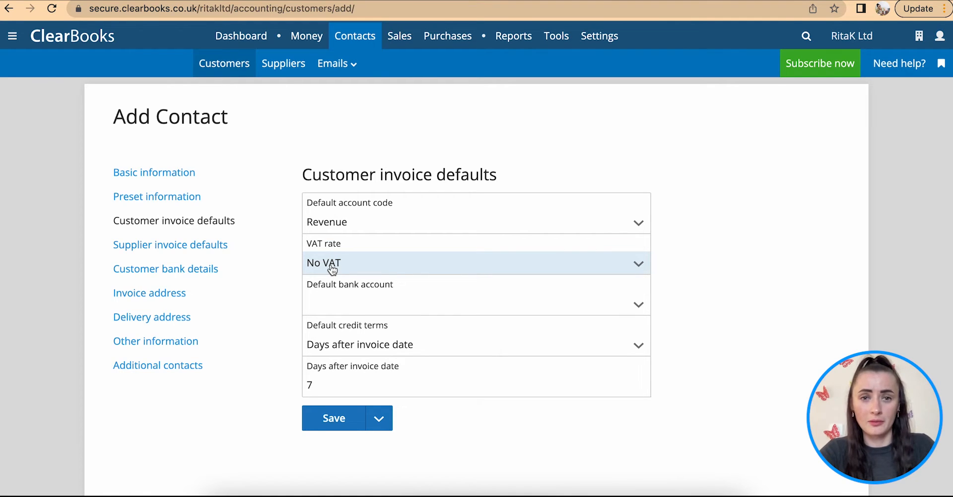
{"action": "left_click", "coordinate": [341, 303]}
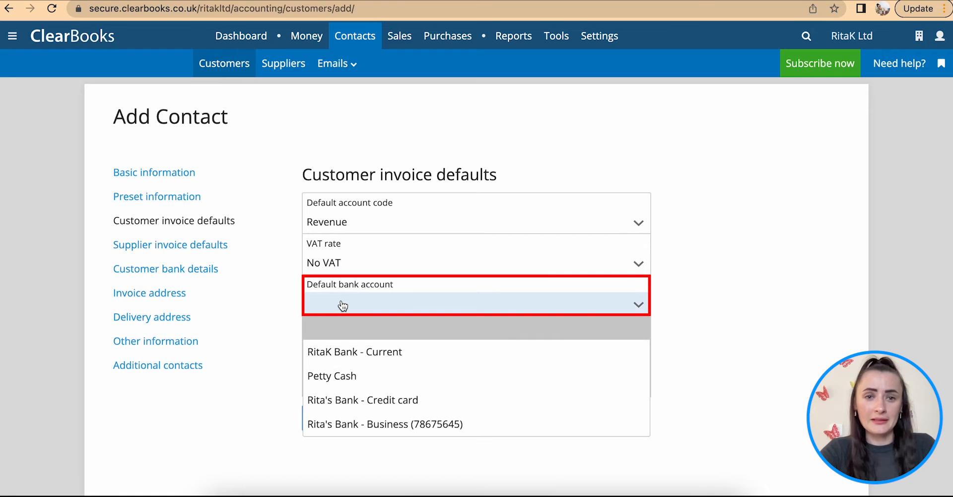
{"action": "left_click", "coordinate": [361, 353]}
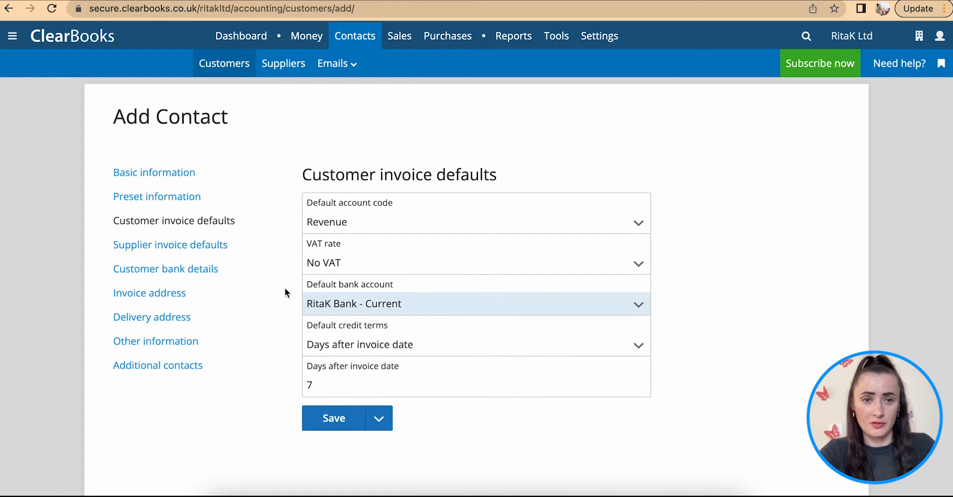
Set the supplier invoice defaults to the Cost of sales account with No VAT
{"action": "left_click", "coordinate": [166, 250]}
{"action": "left_click", "coordinate": [346, 228]}
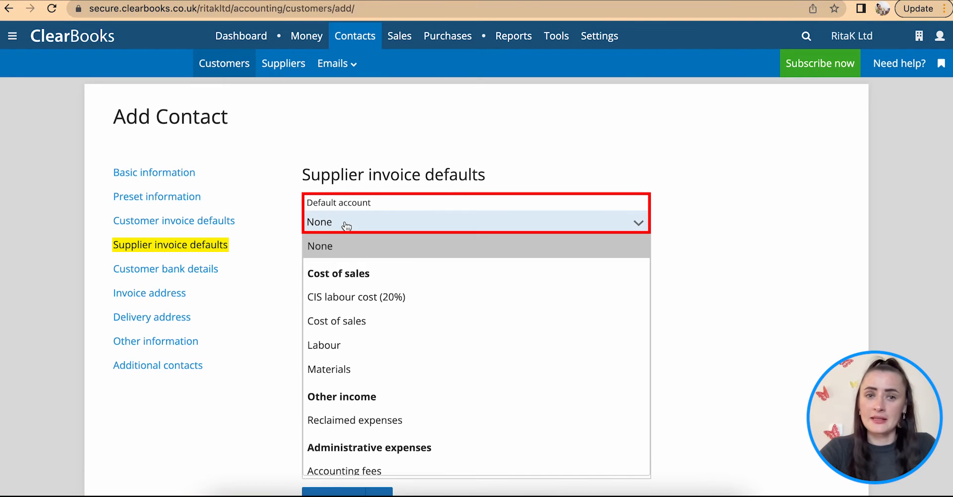
{"action": "left_click", "coordinate": [337, 326]}
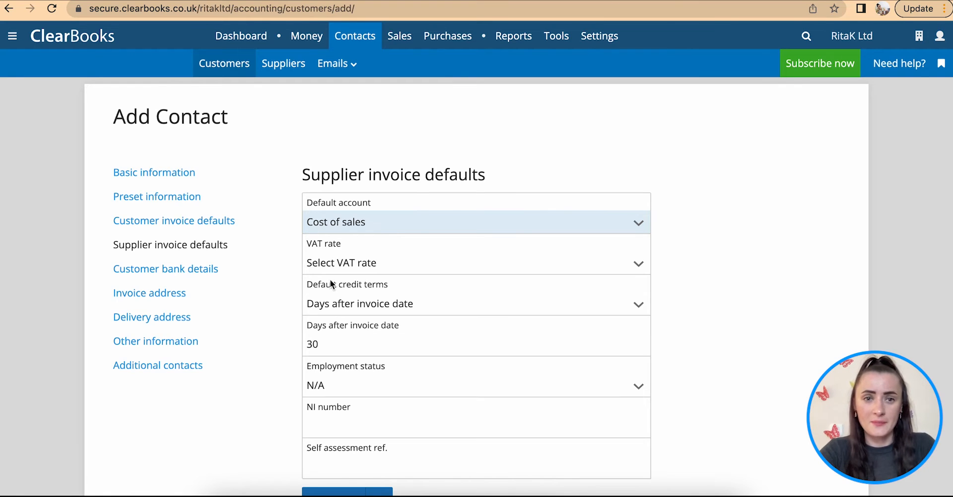
{"action": "left_click", "coordinate": [328, 267]}
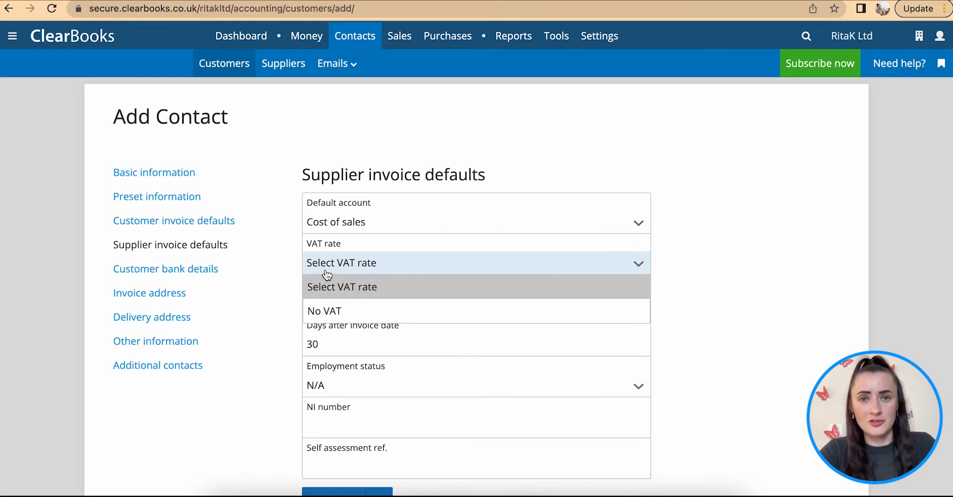
{"action": "left_click", "coordinate": [343, 311]}
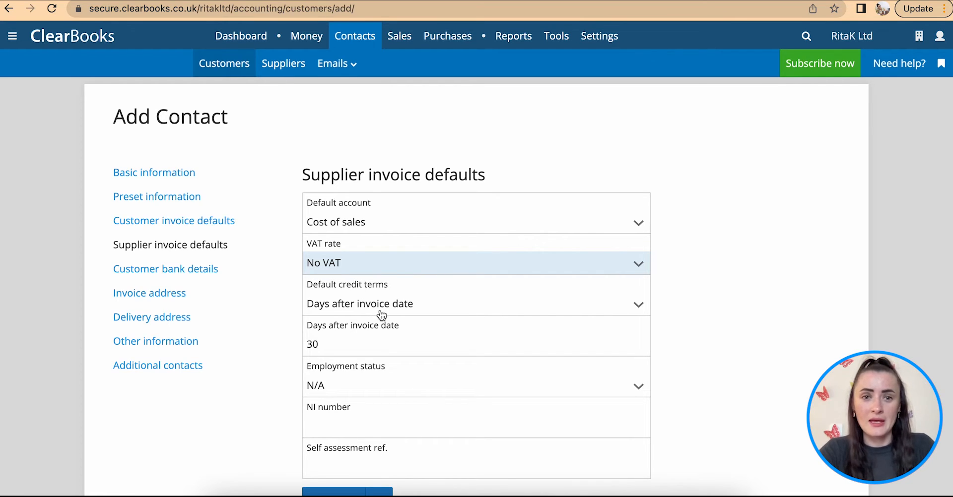
Change the supplier credit terms from 30 to 7 days after invoice date
{"action": "double_click", "coordinate": [323, 343]}
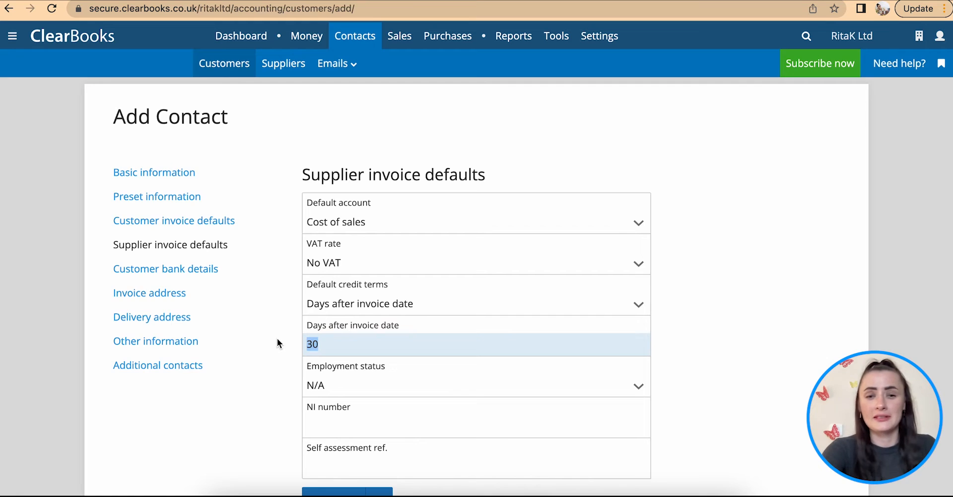
{"action": "type", "text": "7"}
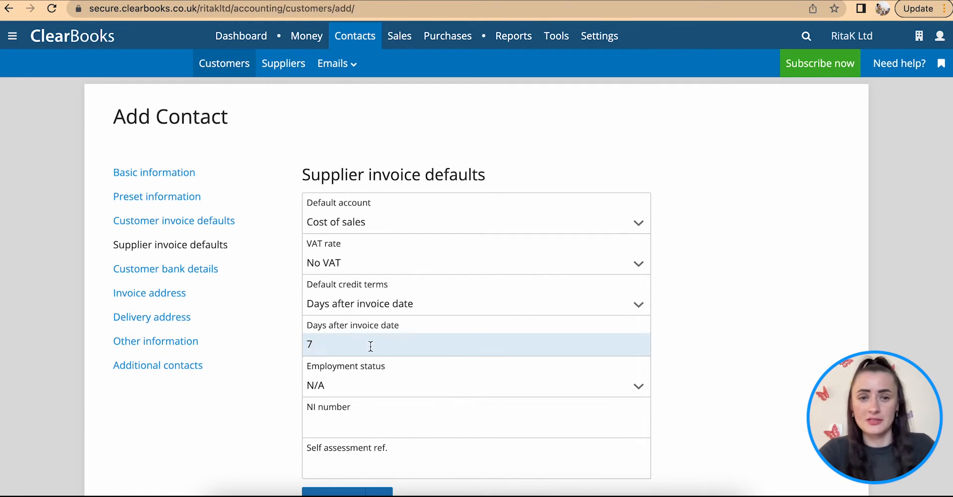
{"action": "scroll", "coordinate": [375, 356], "scroll_direction": "down", "scroll_amount": 1}
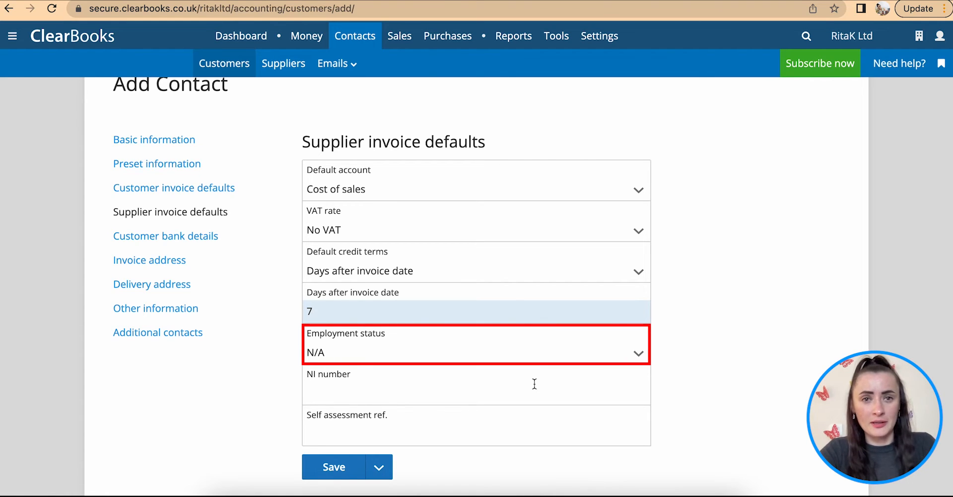
{"action": "left_click", "coordinate": [360, 340]}
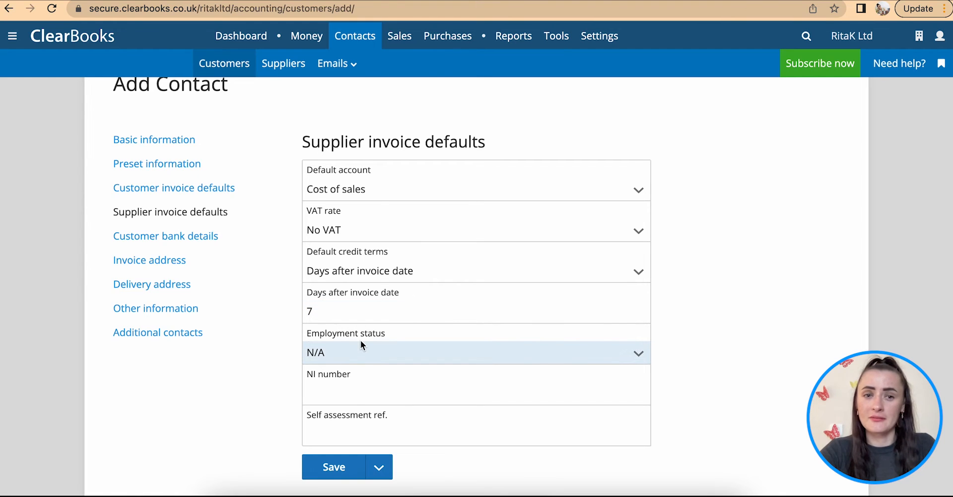
{"action": "left_click", "coordinate": [370, 358]}
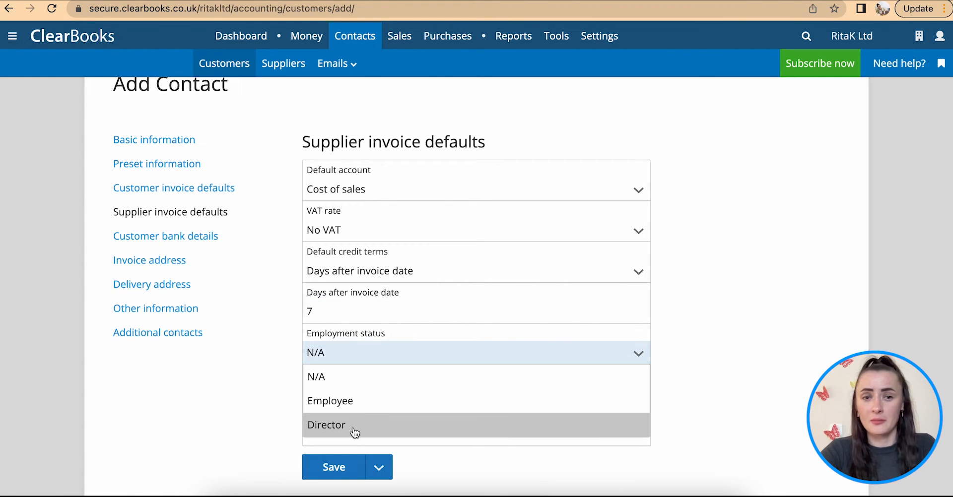
Fill the invoice address postcode, first line and town from autofill, leaving the delivery address blank
{"action": "left_click", "coordinate": [248, 291]}
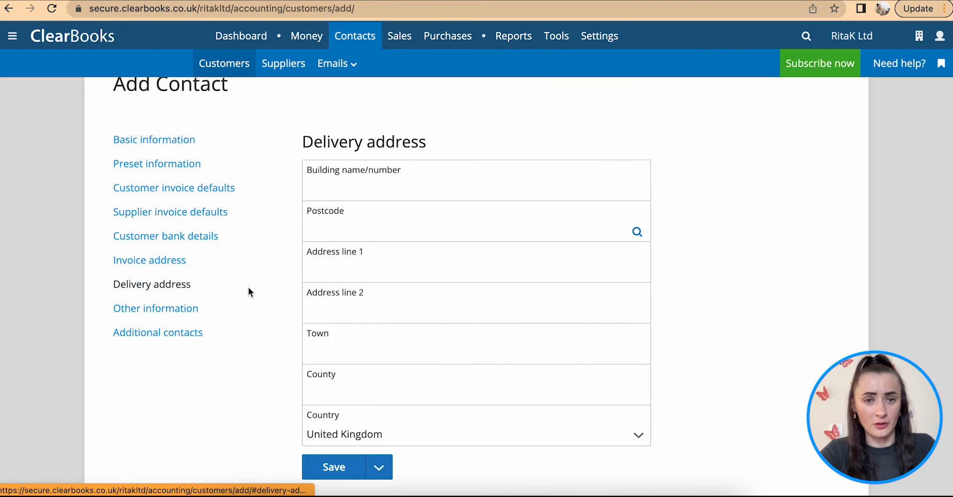
{"action": "left_click", "coordinate": [179, 261]}
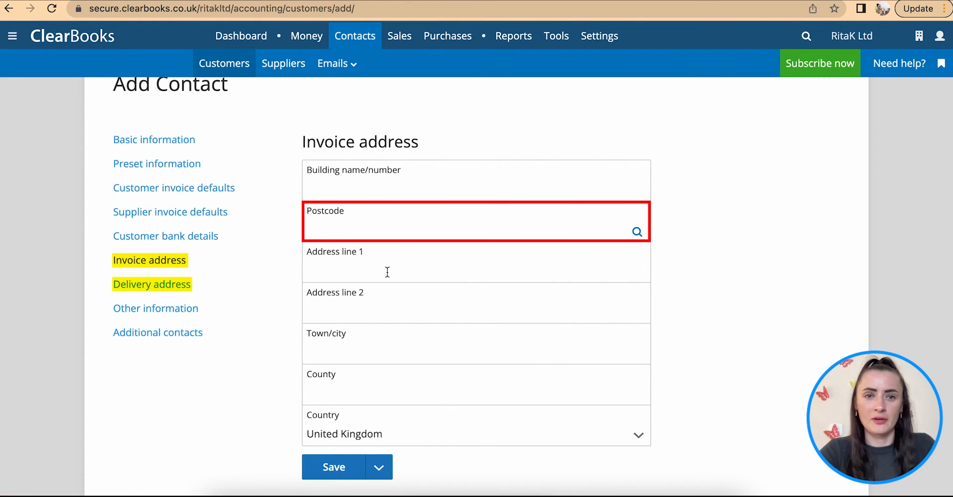
{"action": "left_click", "coordinate": [366, 225]}
{"action": "left_click", "coordinate": [397, 310]}
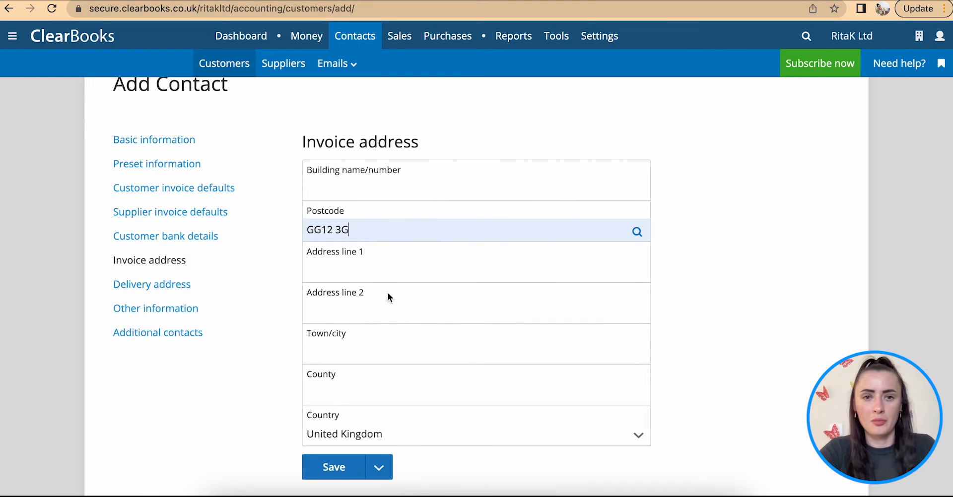
{"action": "left_click", "coordinate": [360, 263]}
{"action": "left_click", "coordinate": [388, 301]}
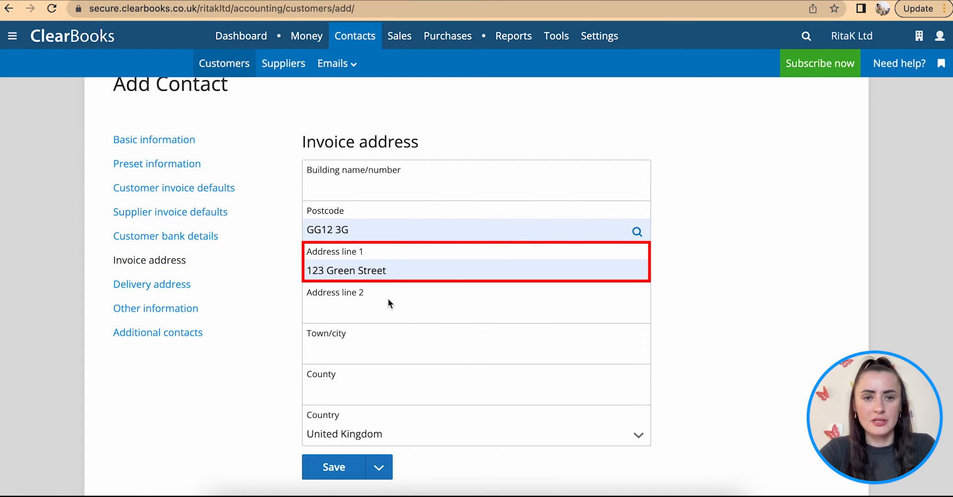
{"action": "left_click", "coordinate": [386, 342]}
{"action": "left_click", "coordinate": [396, 408]}
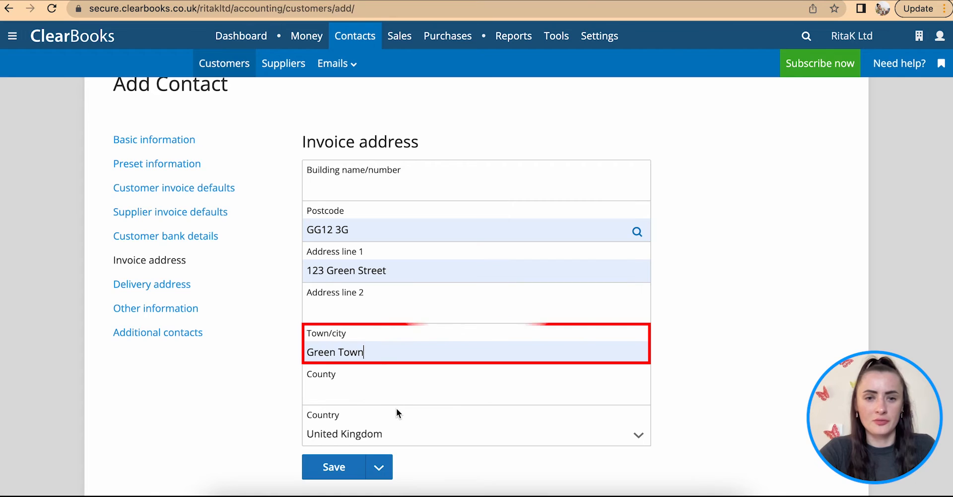
{"action": "scroll", "coordinate": [396, 408], "scroll_direction": "down", "scroll_amount": 2}
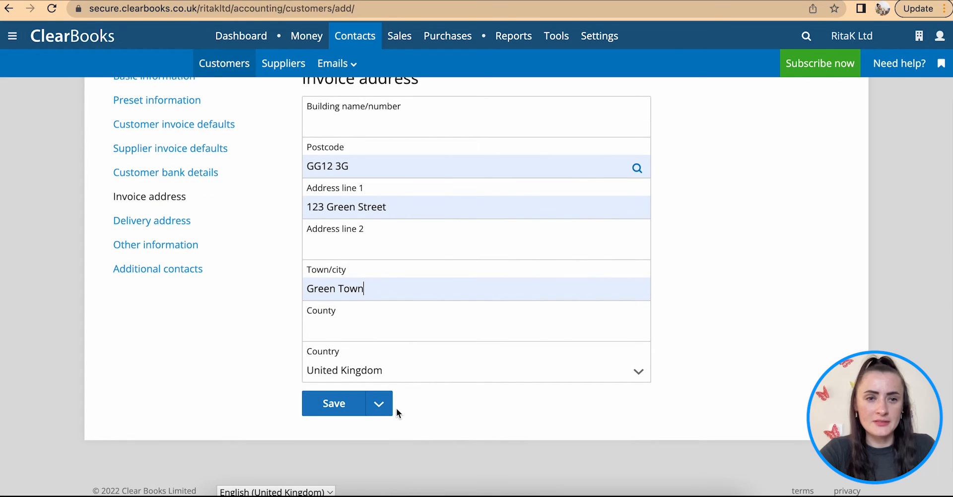
{"action": "left_click", "coordinate": [151, 222]}
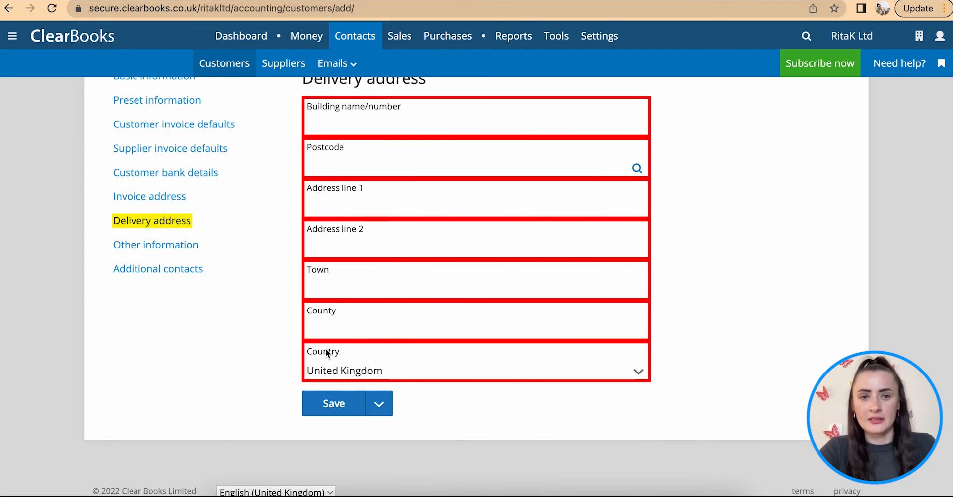
Enter company number 12345678 under Other information
{"action": "left_click", "coordinate": [176, 246]}
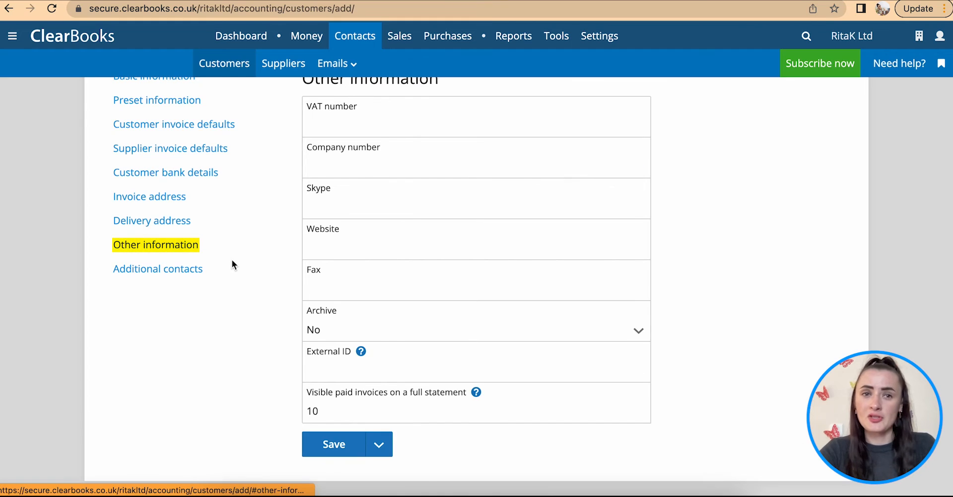
{"action": "left_click", "coordinate": [389, 158]}
{"action": "left_click", "coordinate": [400, 200]}
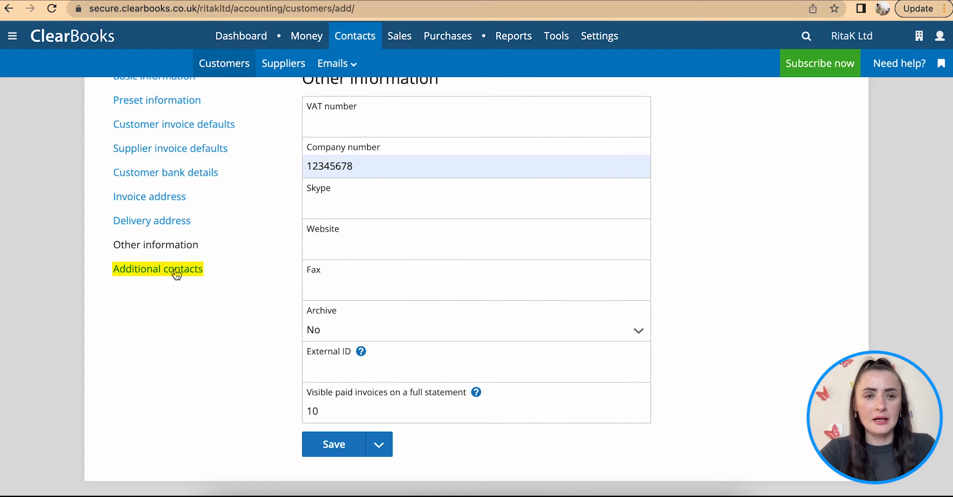
Review the Additional contacts and Basic information sections, save Events Ltd, and view the customer list
{"action": "left_click", "coordinate": [157, 269]}
{"action": "scroll", "coordinate": [371, 250], "scroll_direction": "up", "scroll_amount": 1}
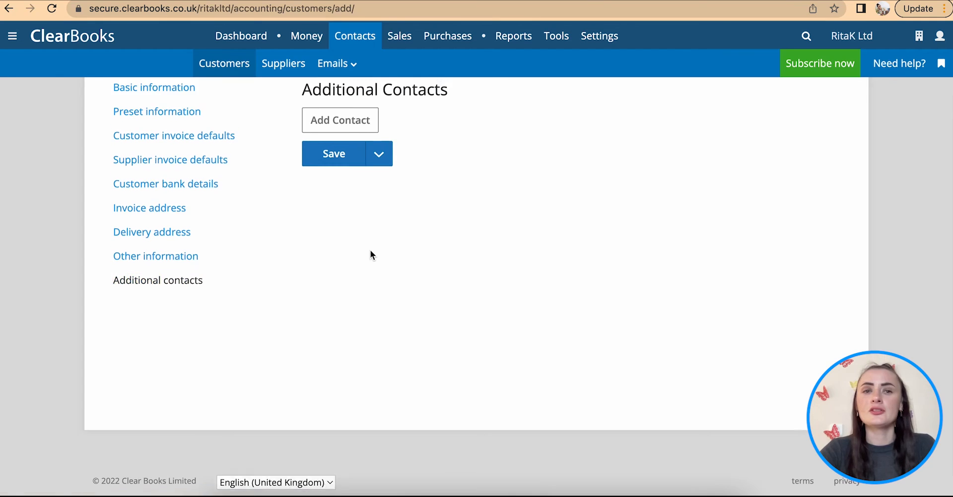
{"action": "scroll", "coordinate": [370, 251], "scroll_direction": "up", "scroll_amount": 2}
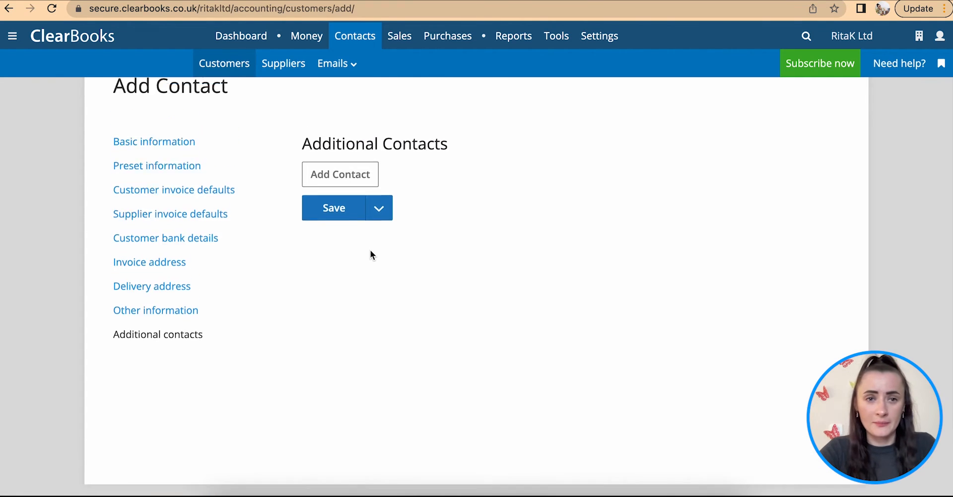
{"action": "left_click", "coordinate": [180, 171]}
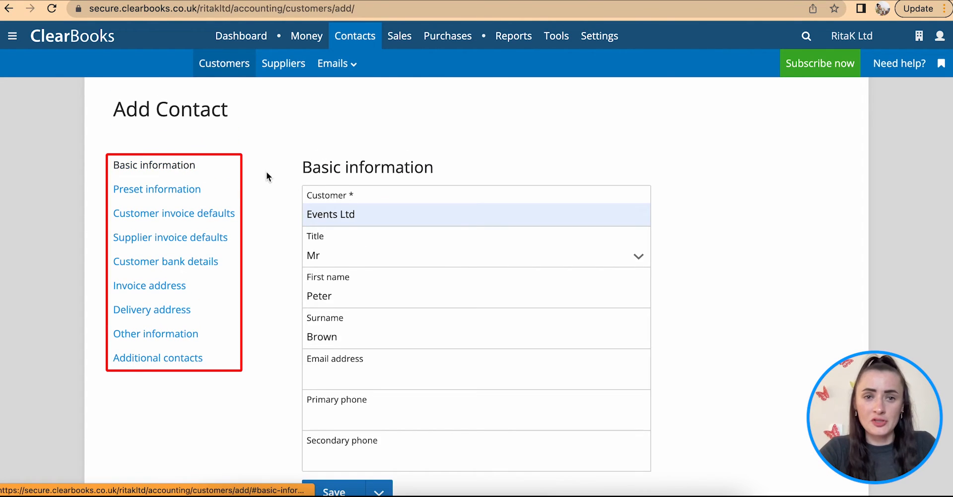
{"action": "scroll", "coordinate": [314, 213], "scroll_direction": "down", "scroll_amount": 3}
{"action": "left_click", "coordinate": [327, 410]}
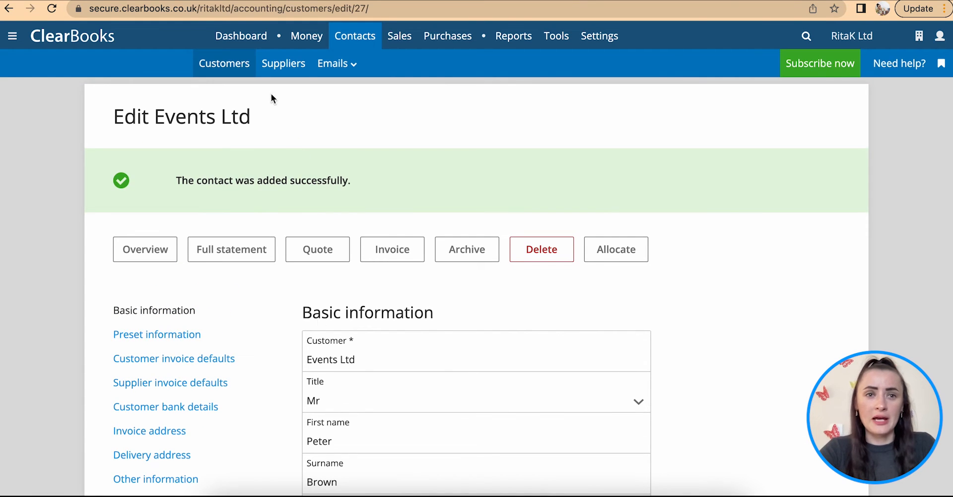
{"action": "left_click", "coordinate": [234, 69]}
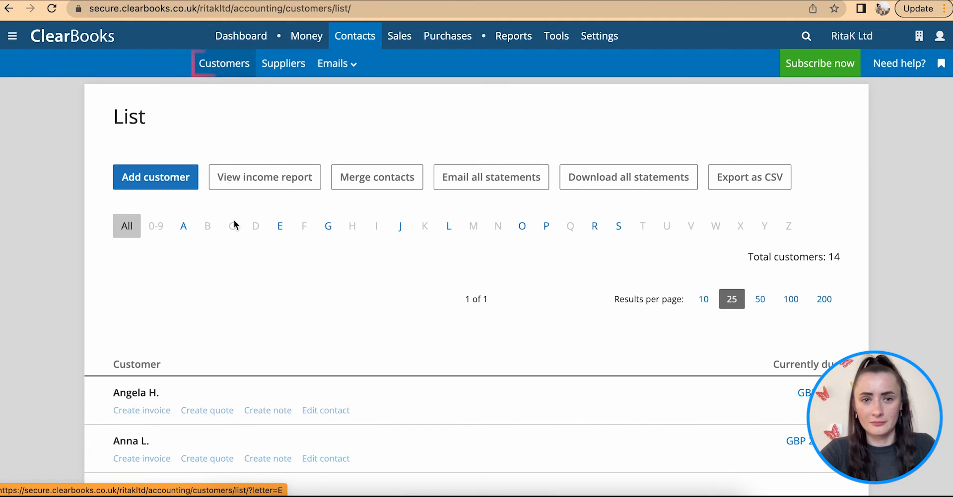
Filter customers, then suppliers, by letter E to find Events Ltd in both lists
{"action": "left_click", "coordinate": [281, 230]}
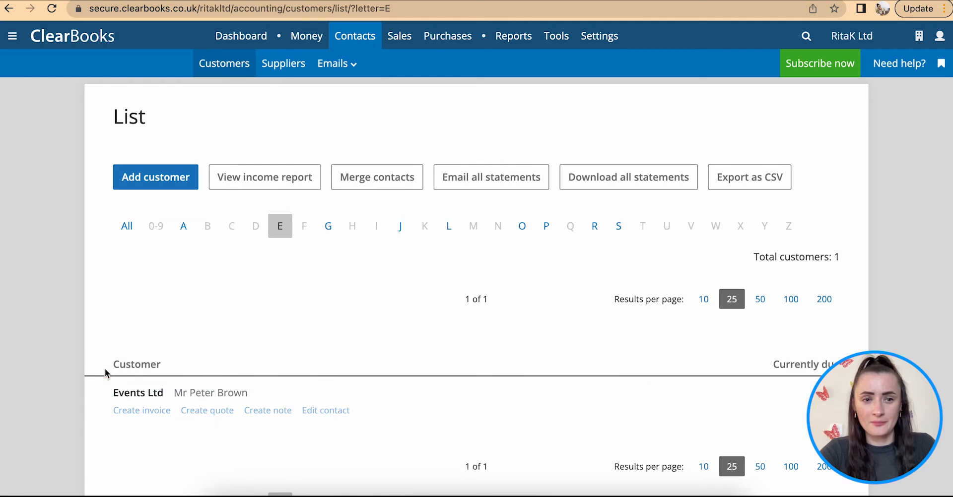
{"action": "left_click", "coordinate": [284, 65]}
{"action": "left_click", "coordinate": [278, 237]}
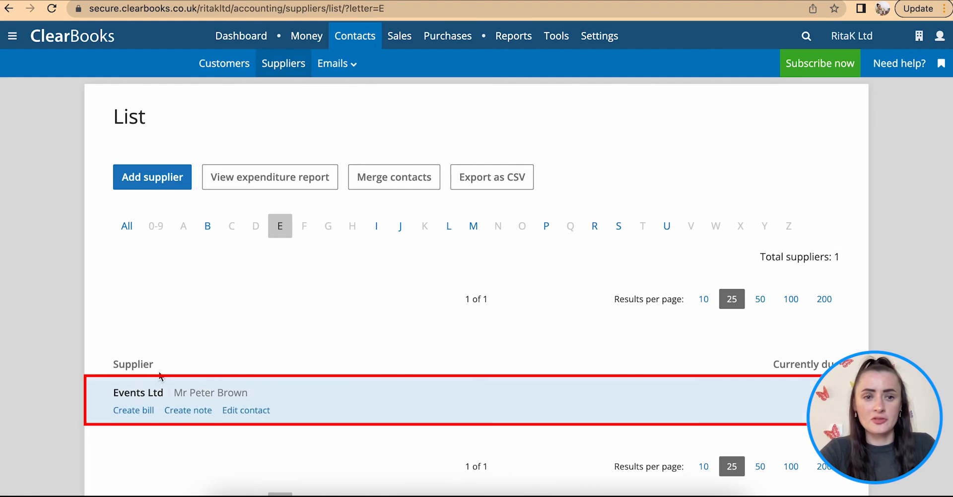